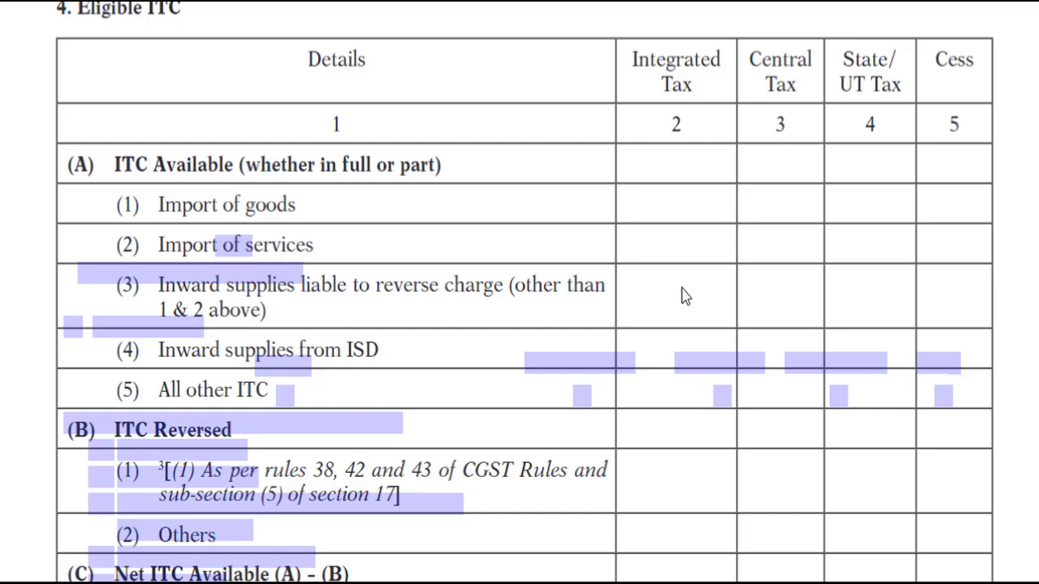
Review Table 3.1 on outward and reverse-charge inward supplies and Table 4(A) on available ITC in the return form
left_click(202, 300)
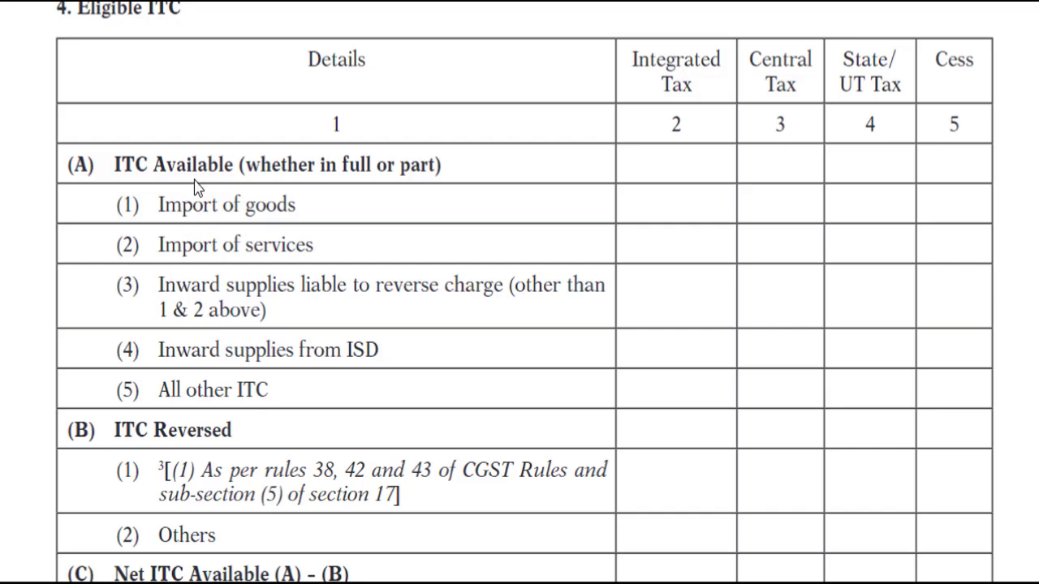
left_click_drag(199, 182, 220, 341)
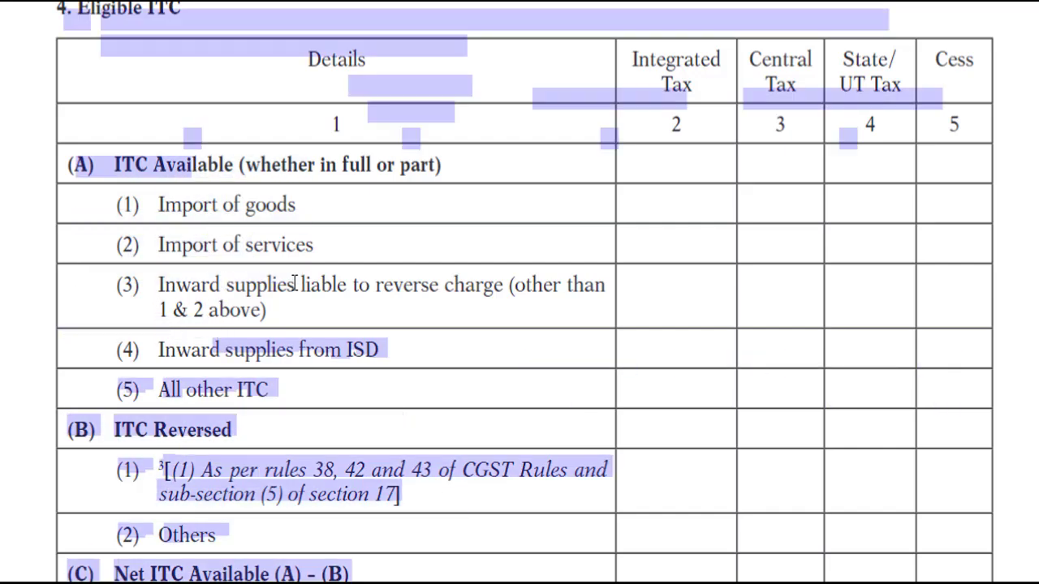
left_click(317, 273)
scroll(364, 276, "up", 15)
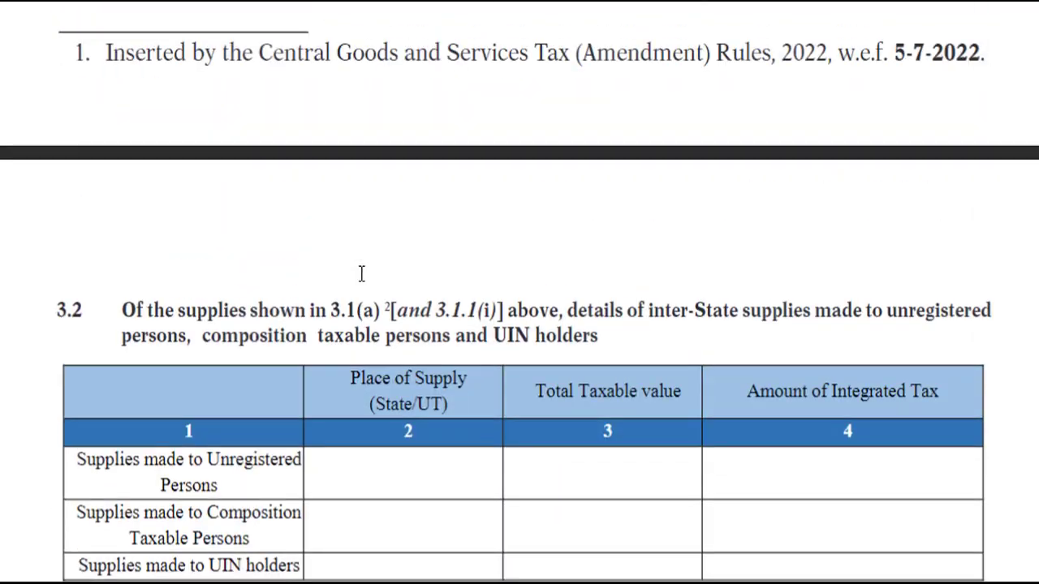
scroll(354, 256, "down", 3)
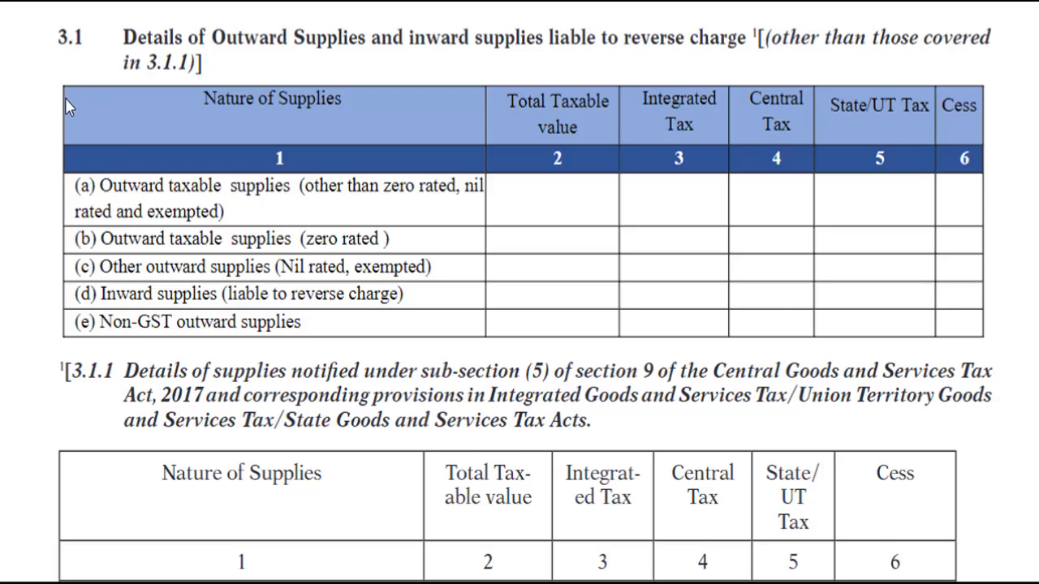
scroll(140, 311, "down", 5)
scroll(140, 311, "down", 10)
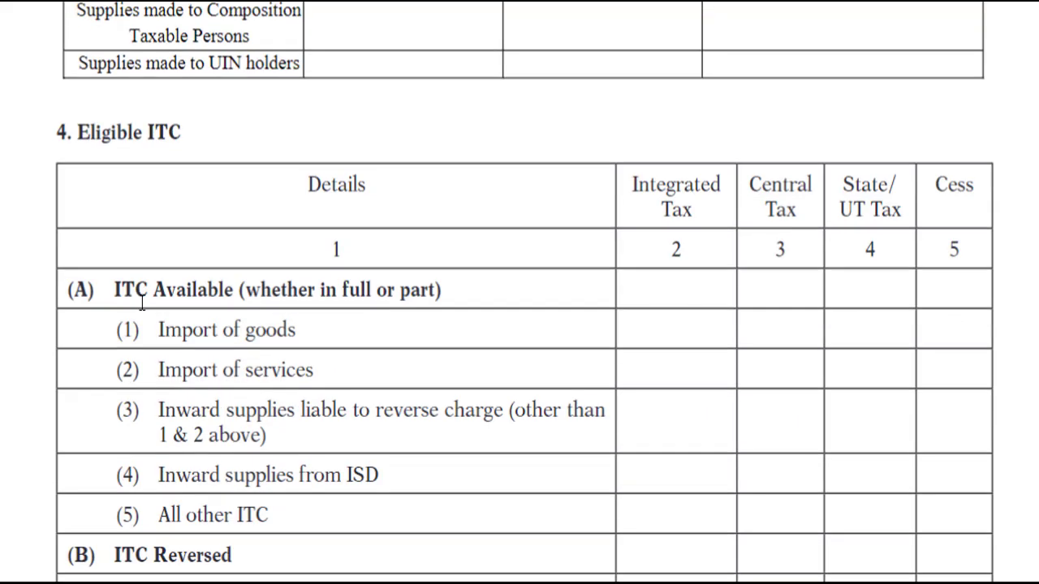
scroll(142, 317, "down", 1)
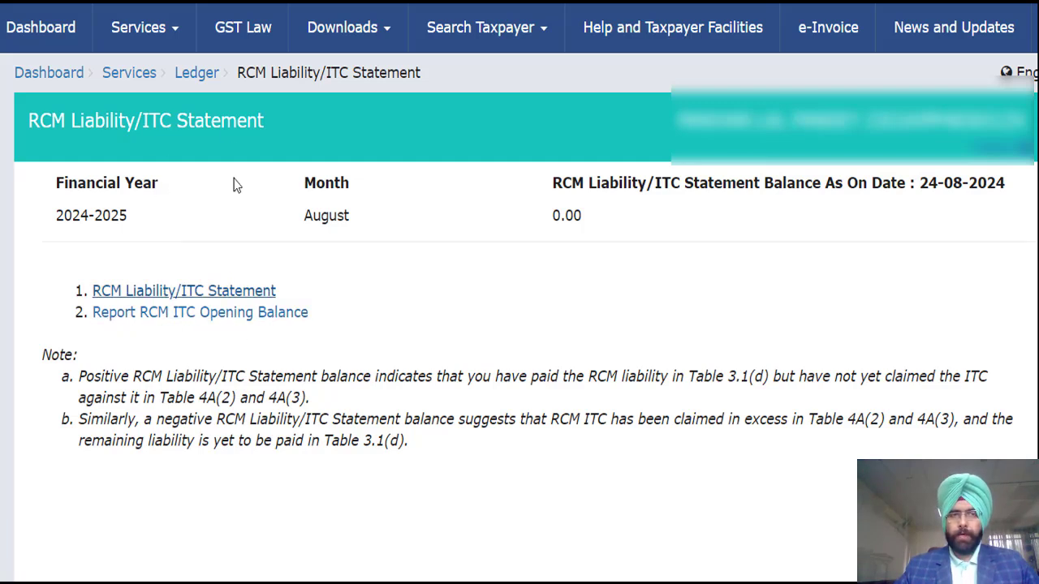
On the GST portal's RCM Liability/ITC Statement page, open the Report RCM ITC Opening Balance declaration
left_click(174, 30)
mouse_move(155, 95)
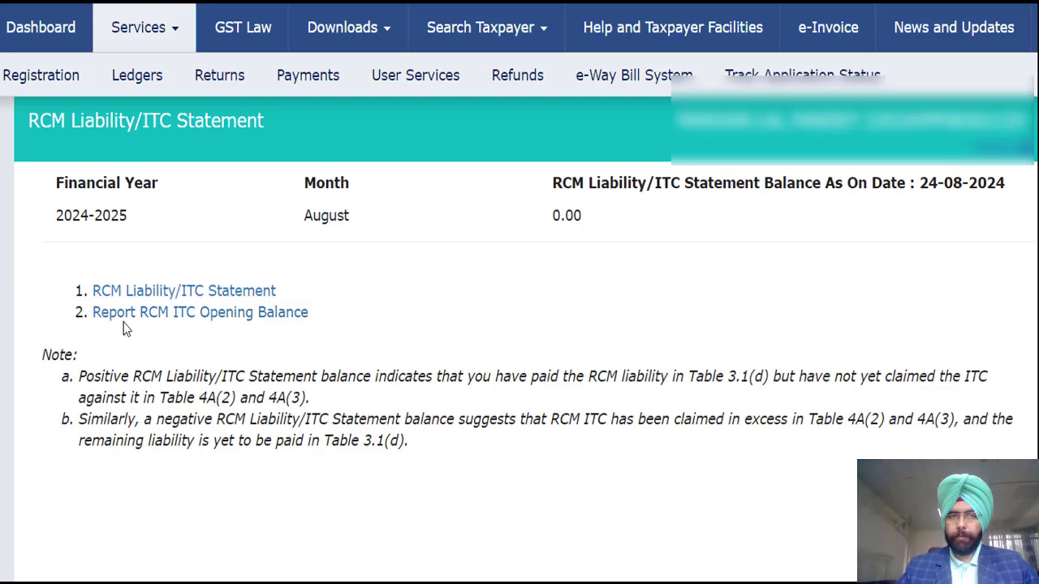
left_click(274, 316)
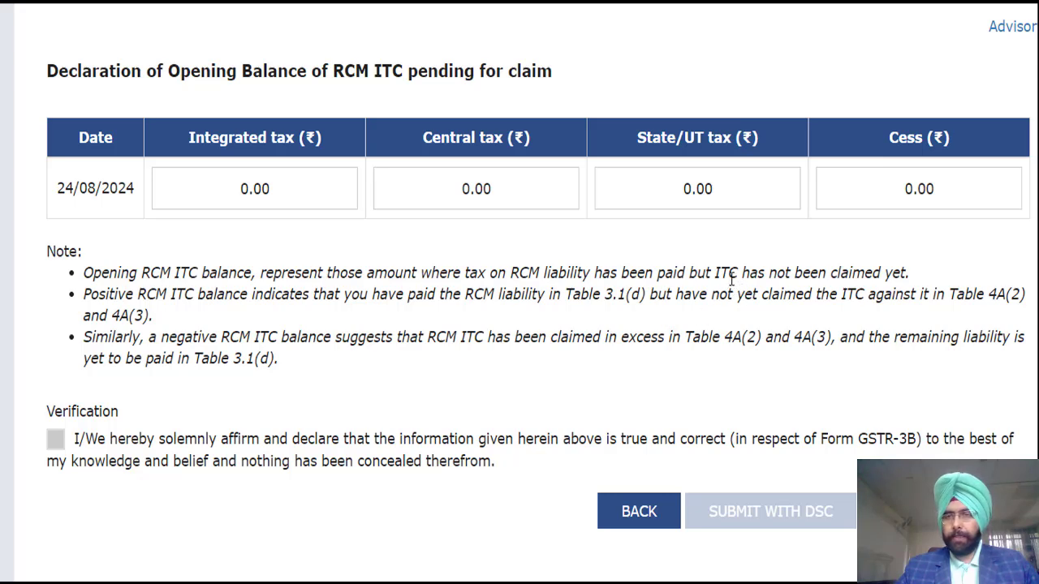
Read the declaration's notes on opening, positive and negative RCM ITC balances, highlighting the references to Tables 3.1(d), 4A(2) and 4A(3)
left_click_drag(731, 278, 933, 281)
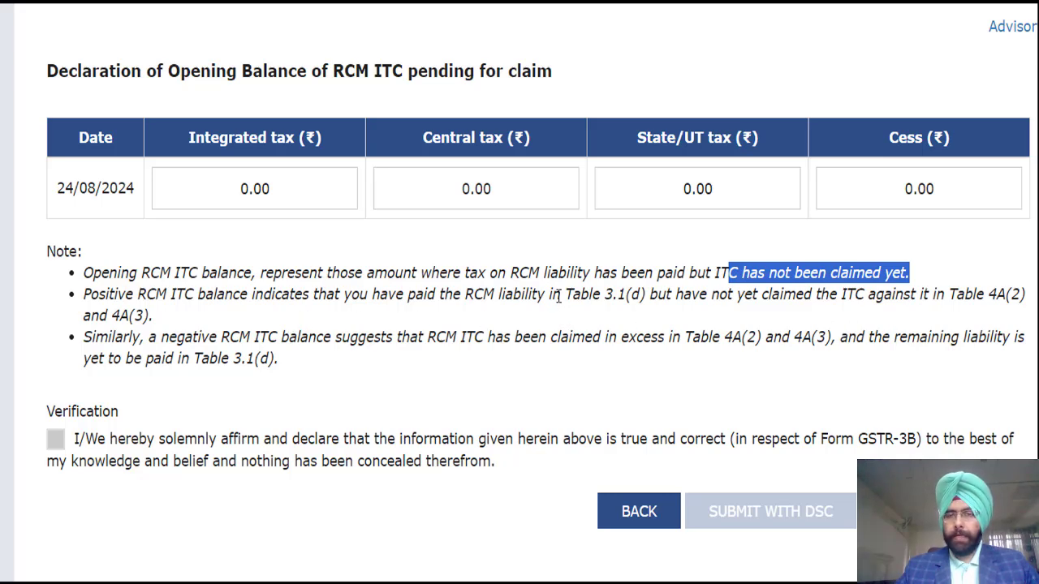
left_click_drag(561, 297, 651, 298)
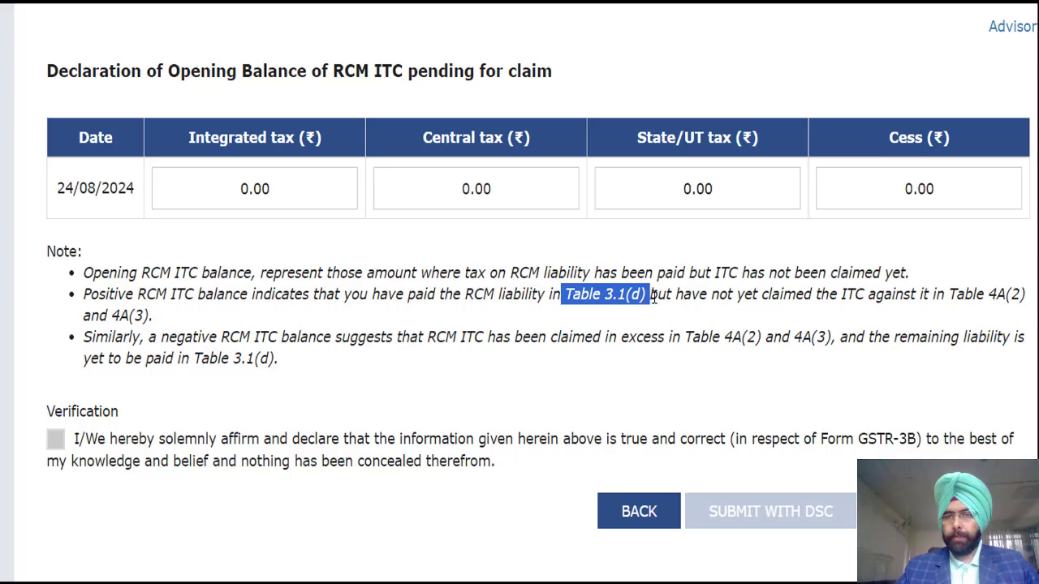
left_click_drag(444, 295, 567, 295)
left_click_drag(784, 297, 1024, 299)
left_click(192, 312)
double_click(192, 312)
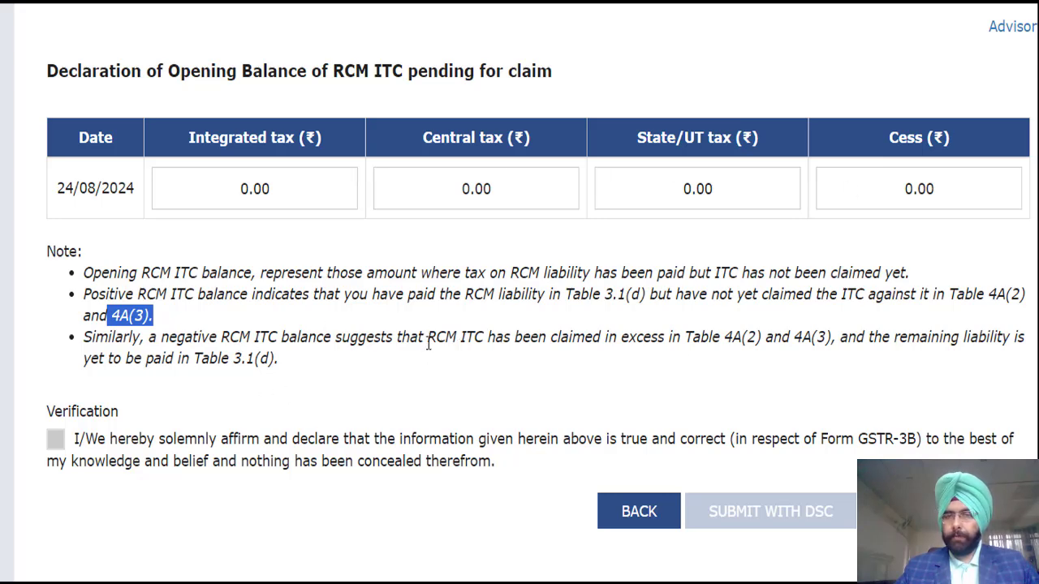
left_click_drag(673, 341, 839, 340)
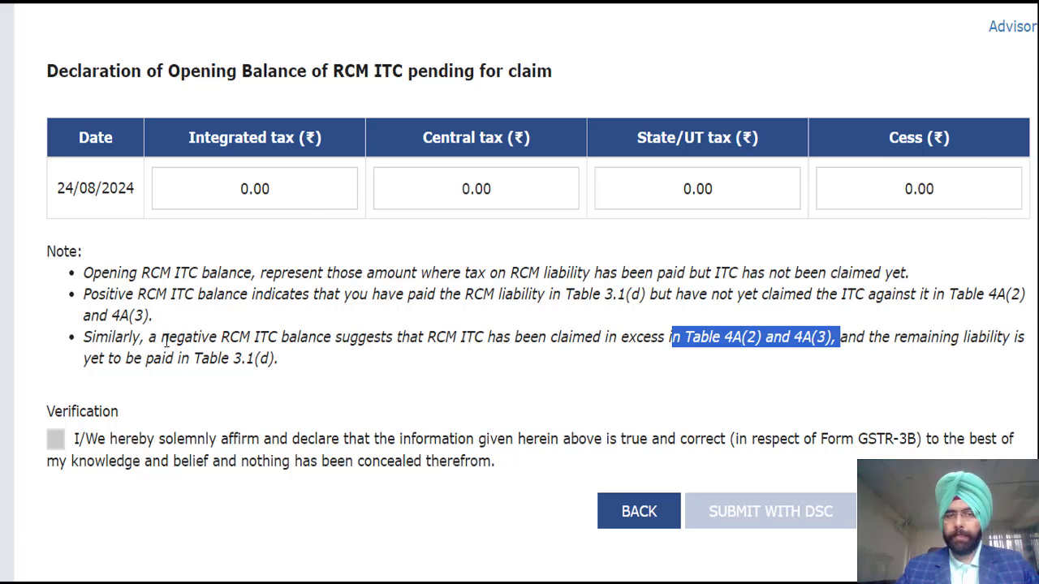
left_click_drag(162, 340, 289, 350)
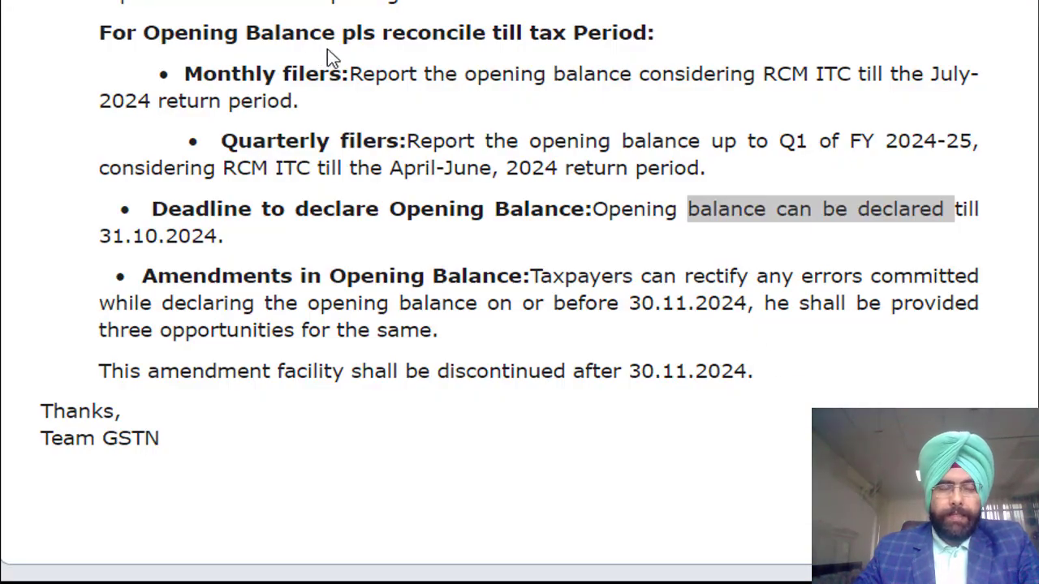
In the GSTN advisory, highlight the opening balance reconciliation periods for monthly filers and quarterly filers
left_click(325, 132)
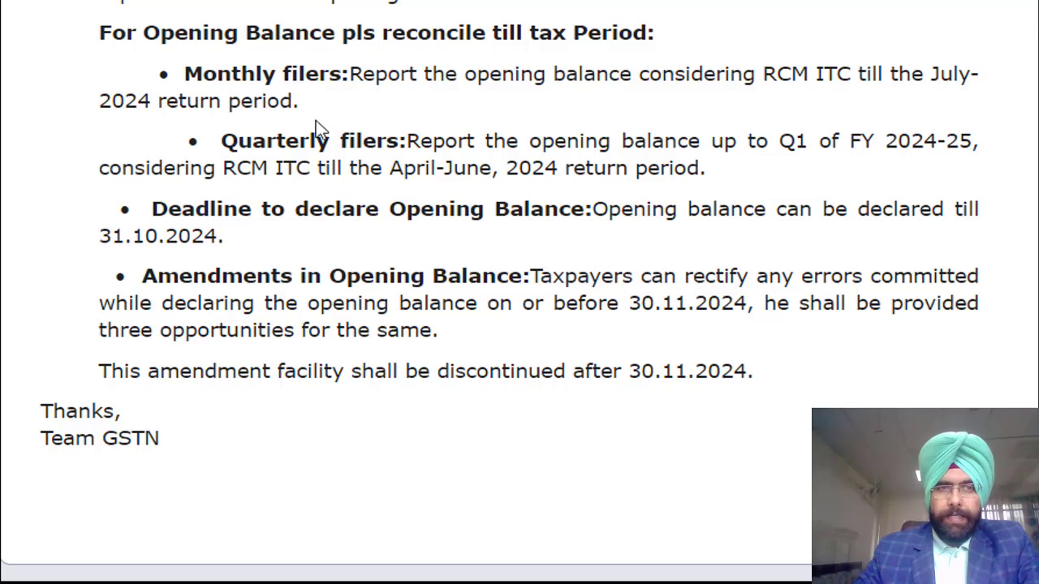
left_click_drag(200, 73, 344, 75)
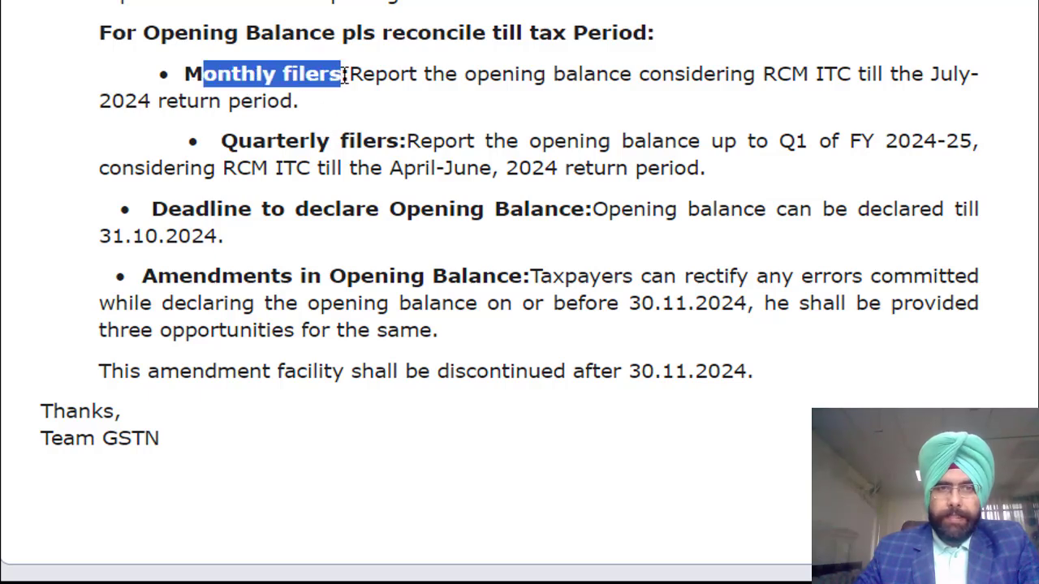
left_click_drag(457, 74, 852, 75)
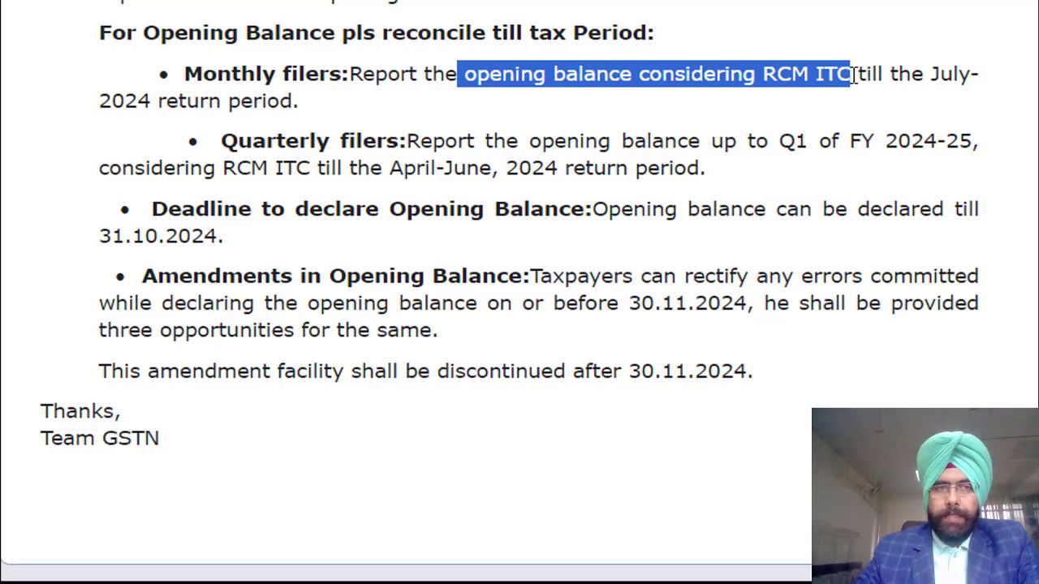
left_click_drag(99, 102, 237, 108)
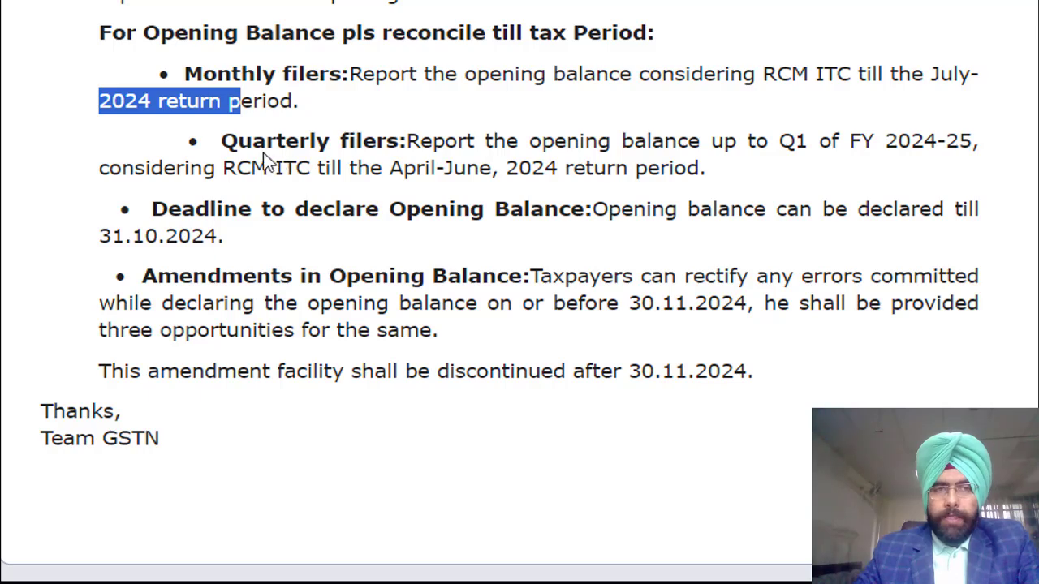
left_click_drag(266, 143, 408, 142)
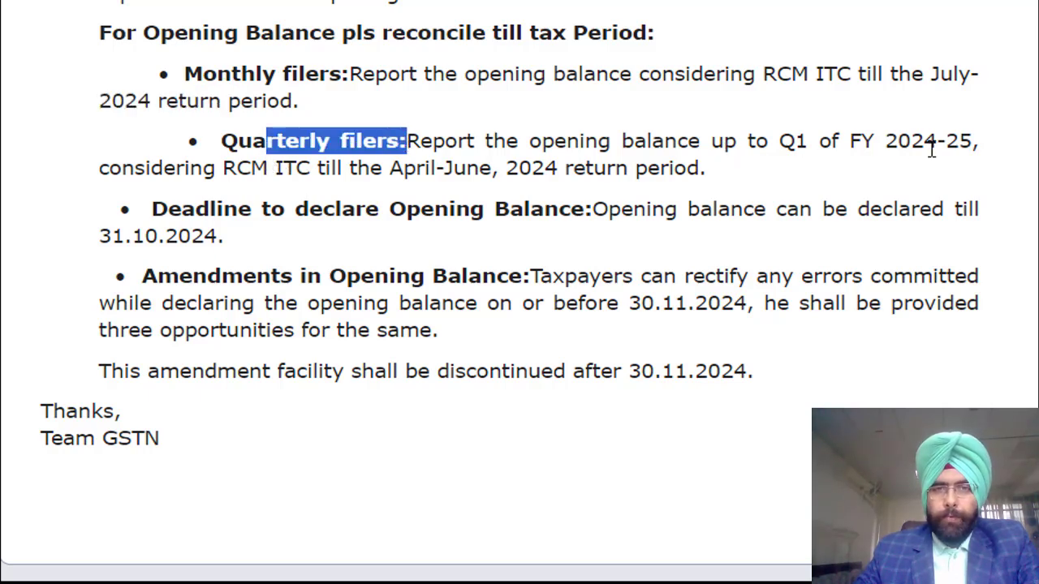
left_click_drag(887, 144, 974, 143)
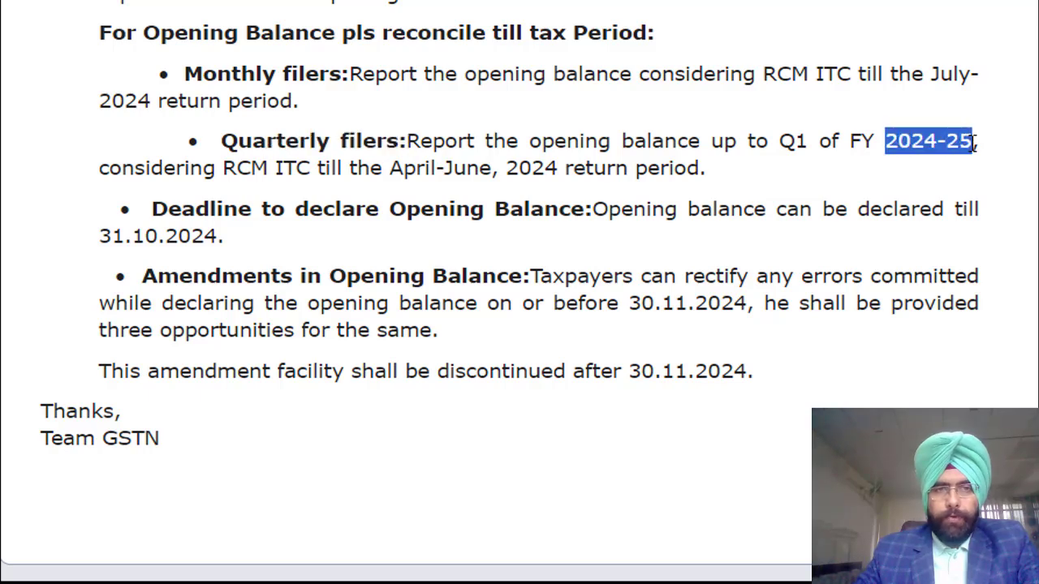
left_click_drag(357, 168, 581, 188)
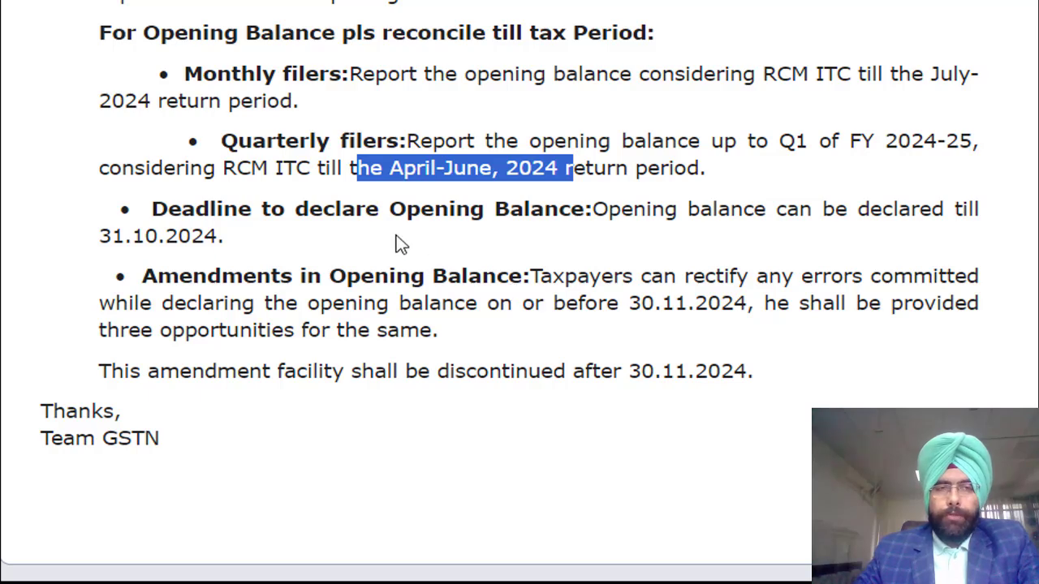
Highlight the advisory's deadline for declaring the opening balance and its rules on amending it and discontinuing the amendment facility
left_click_drag(510, 208, 966, 237)
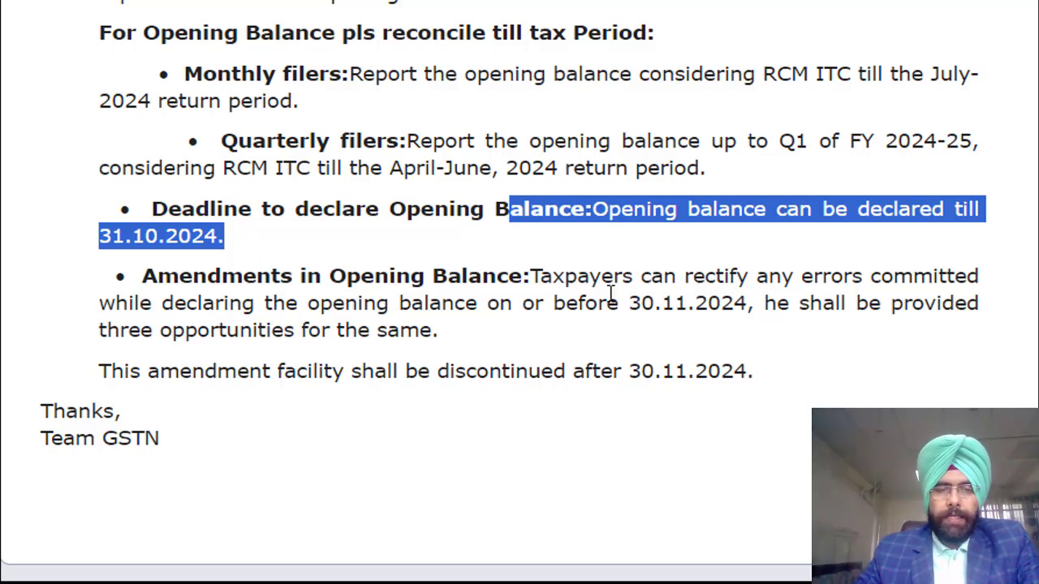
left_click_drag(614, 276, 958, 277)
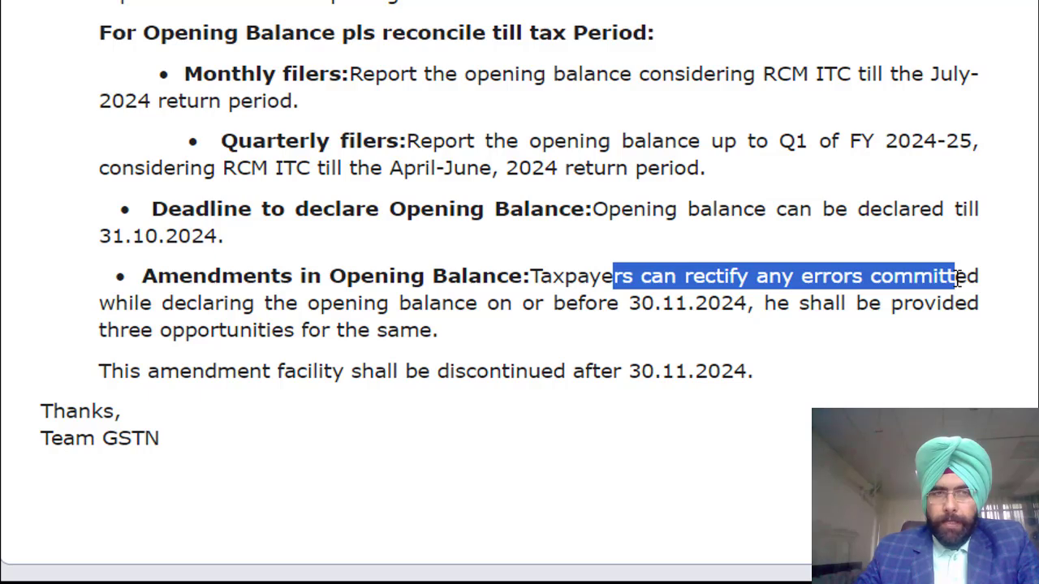
left_click_drag(331, 303, 763, 304)
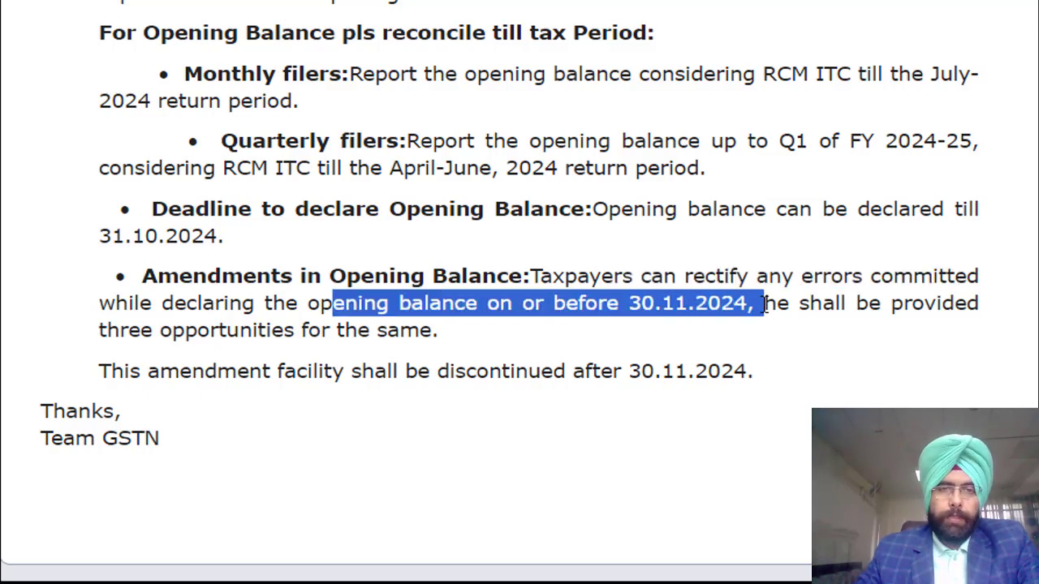
left_click_drag(314, 371, 622, 373)
left_click_drag(680, 393, 746, 398)
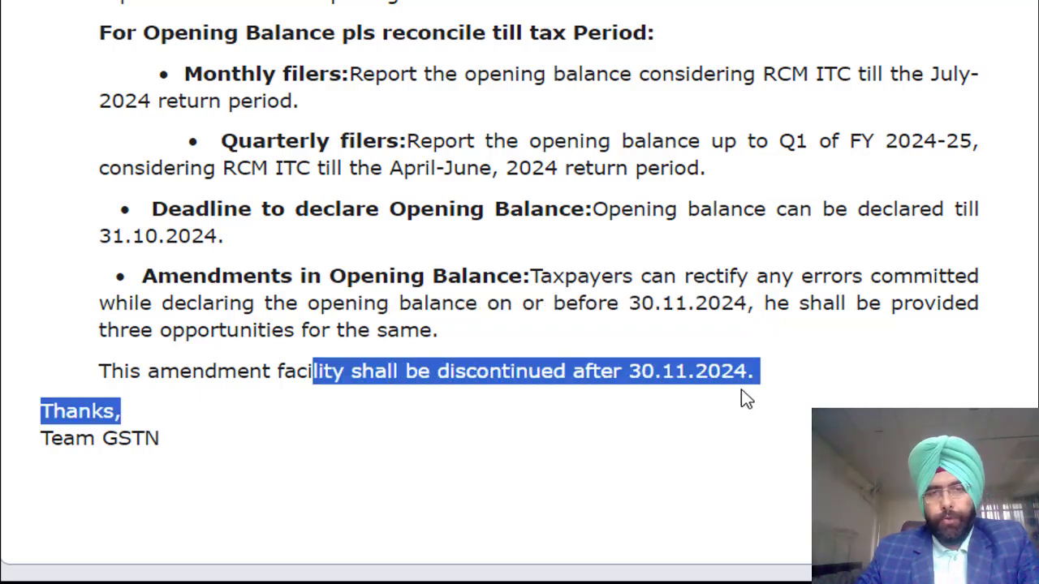